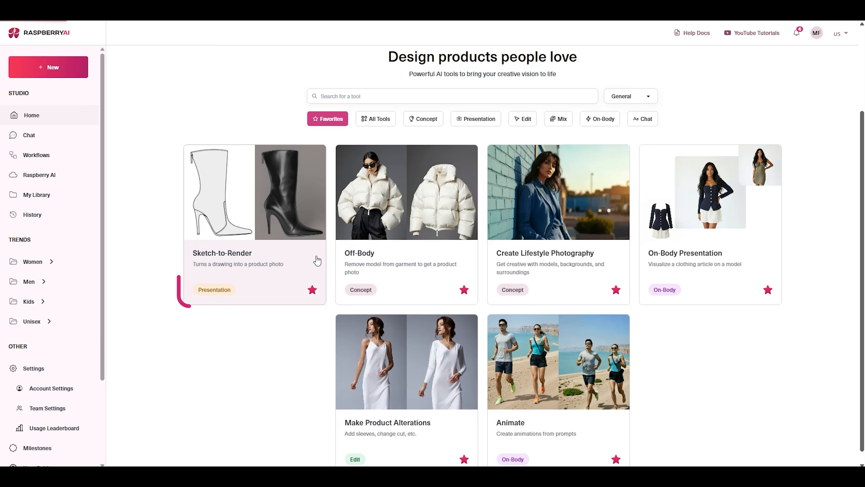
# Open the Sketch-to-Render tool and preview the reference image Bomber hand sketch.png
pyautogui.click(317, 260)
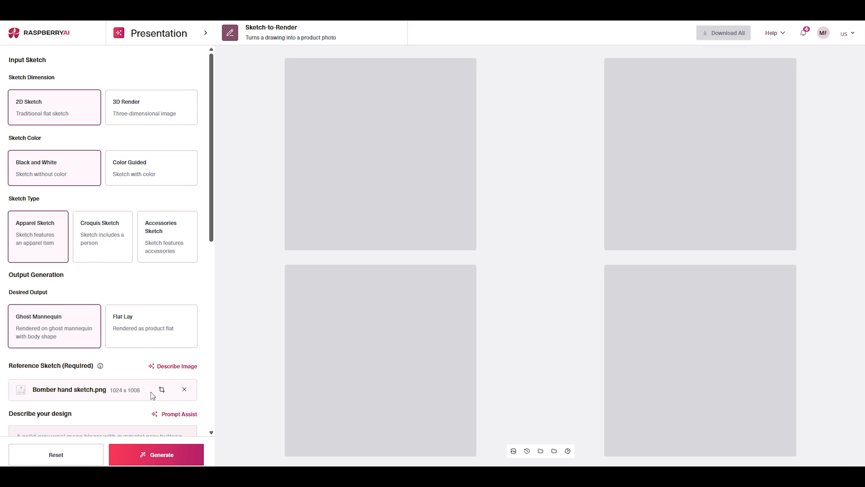
pyautogui.click(21, 390)
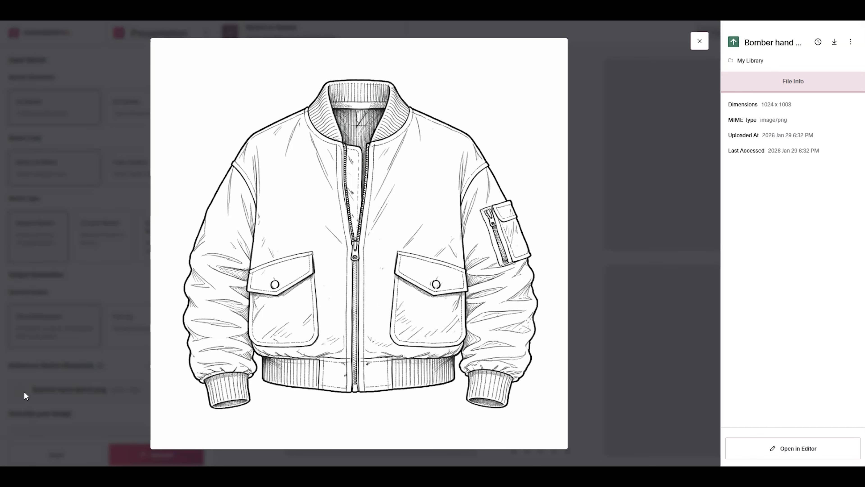
pyautogui.click(699, 42)
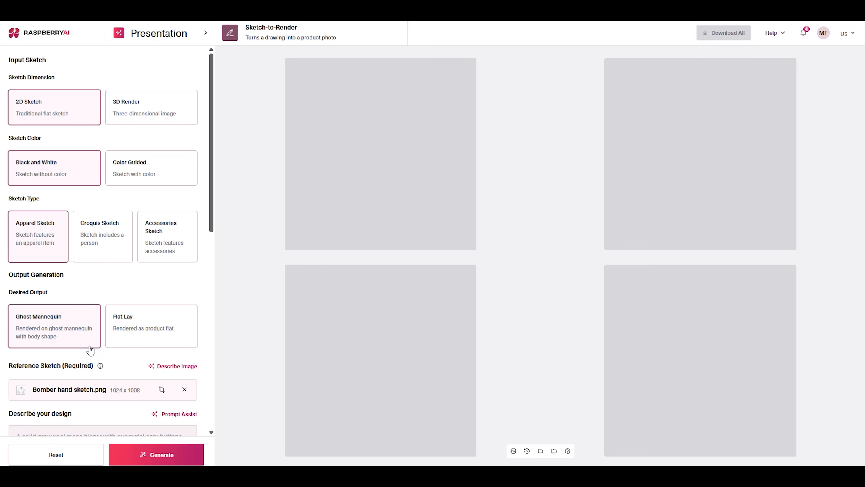
# Generate a description of the reference sketch and use it as the design prompt
pyautogui.scroll(-5, 89, 347)
pyautogui.click(190, 142)
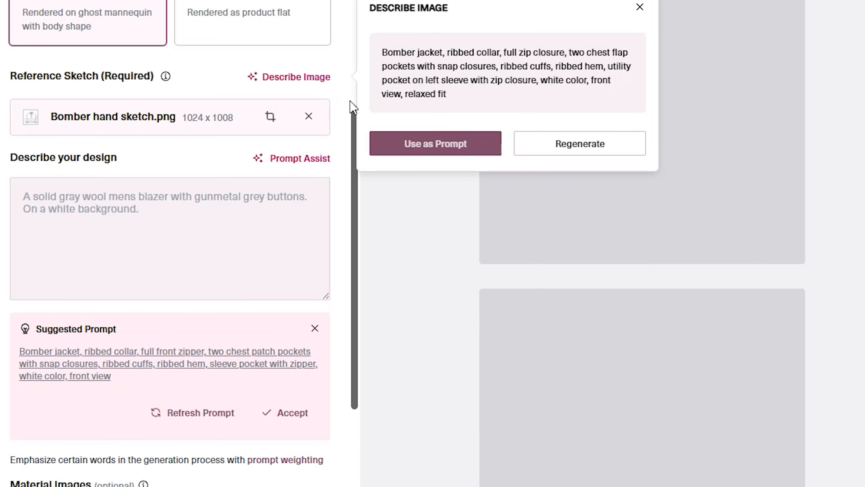
pyautogui.click(459, 147)
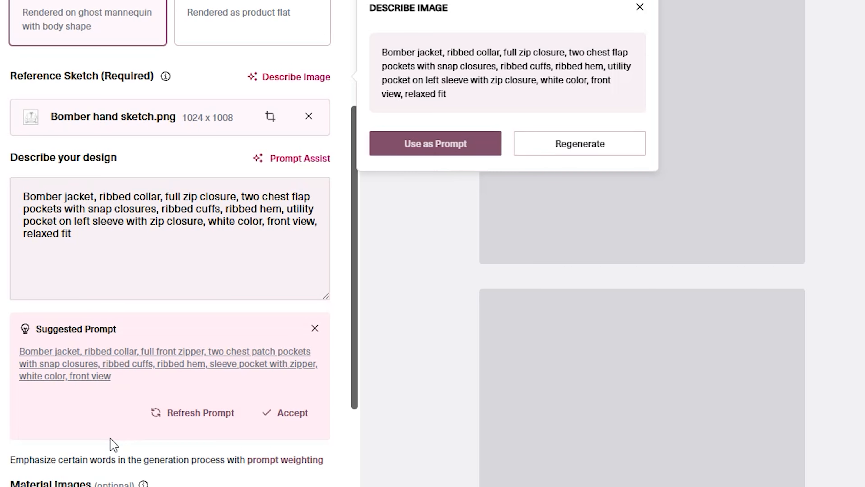
# Start the prompt with "dark brown leather", remove "white color", and generate the jacket renders
pyautogui.click(24, 196)
pyautogui.write('dark brown leather')
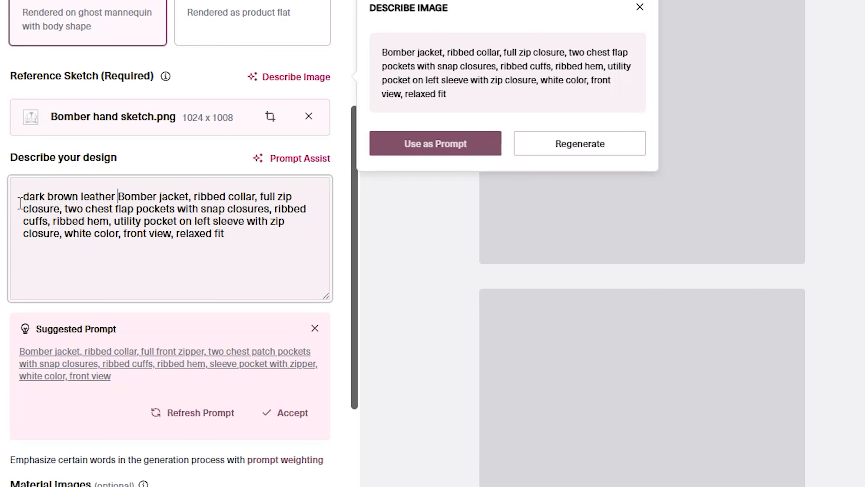
pyautogui.moveTo(65, 233); pyautogui.dragTo(121, 235)
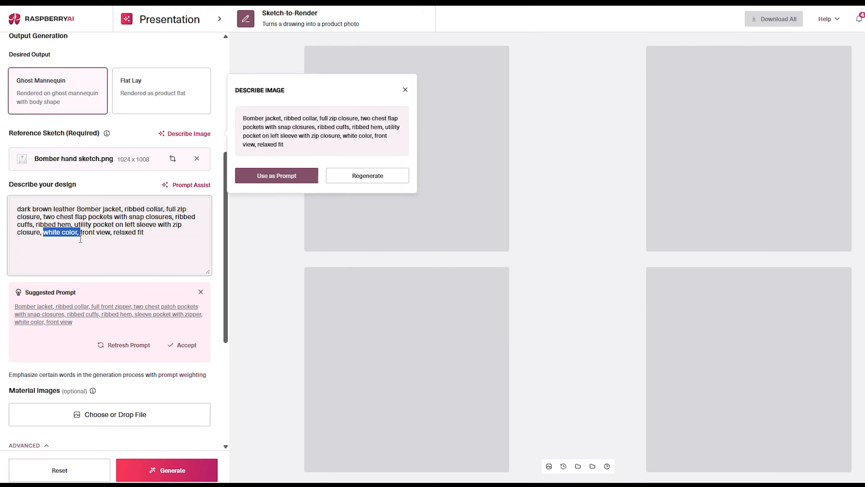
pyautogui.press('BackSpace')
pyautogui.click(167, 470)
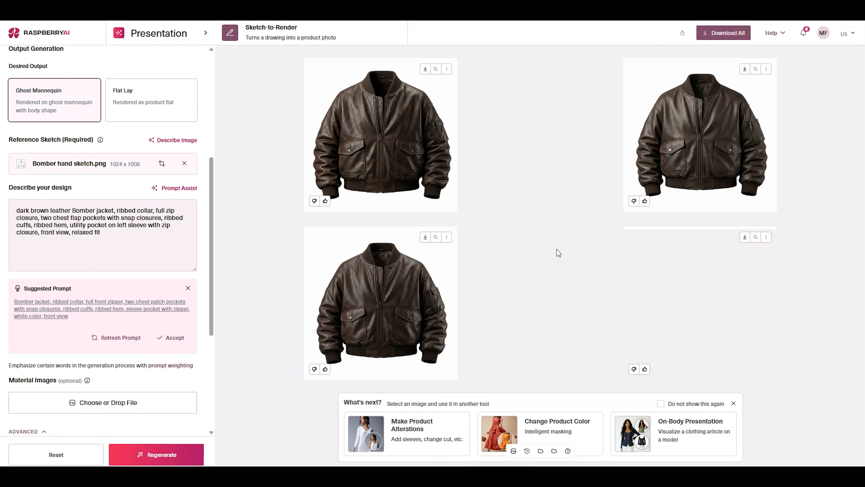
pyautogui.click(734, 404)
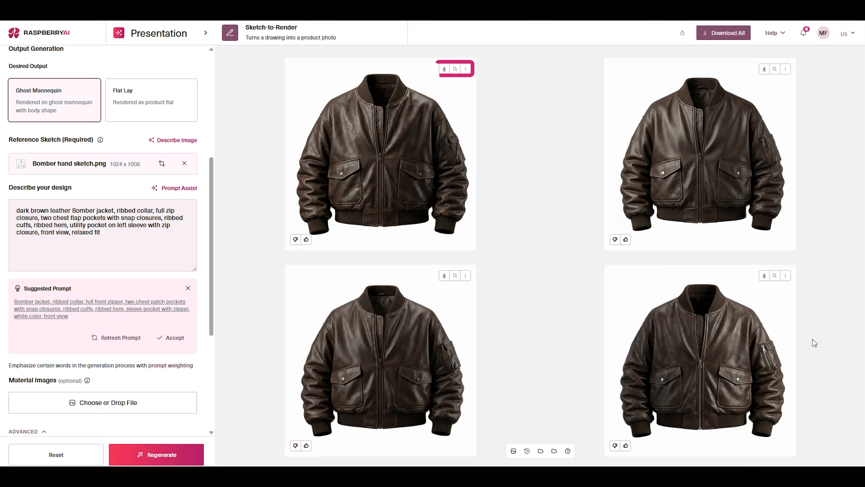
# Save the first jacket render to the Demo Files folder of My Library as "Bomber Jacket Front View"
pyautogui.click(465, 69)
pyautogui.click(452, 206)
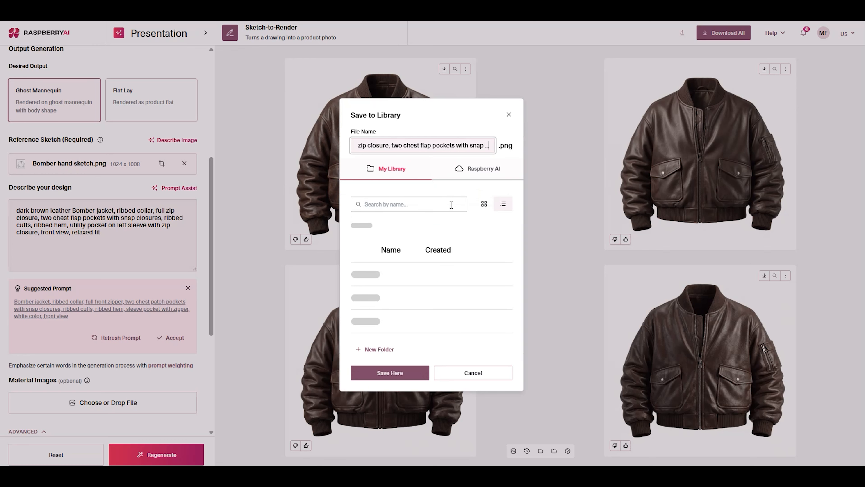
pyautogui.click(417, 230)
pyautogui.click(465, 93)
pyautogui.hotkey('ctrl', 'a')
pyautogui.write('Front View')
pyautogui.click(357, 91)
pyautogui.write('Bomber Jacket')
pyautogui.click(390, 425)
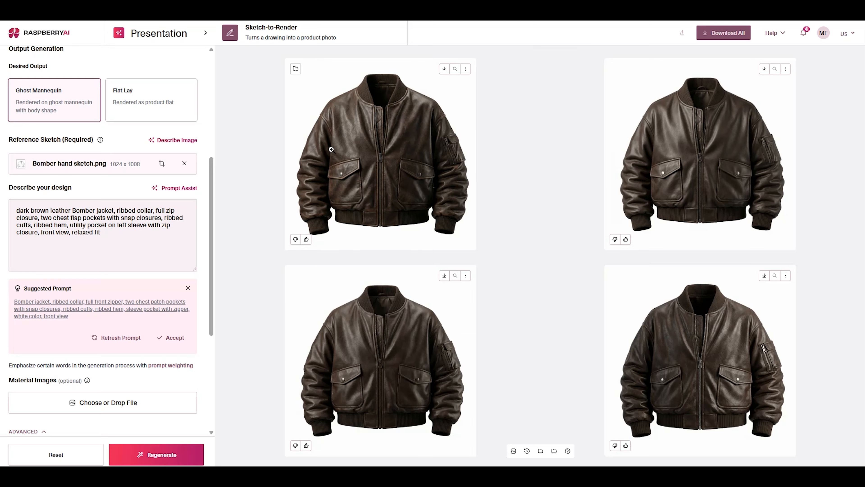
# Switch to the On-Body Multi-View tool
pyautogui.click(252, 38)
pyautogui.click(346, 84)
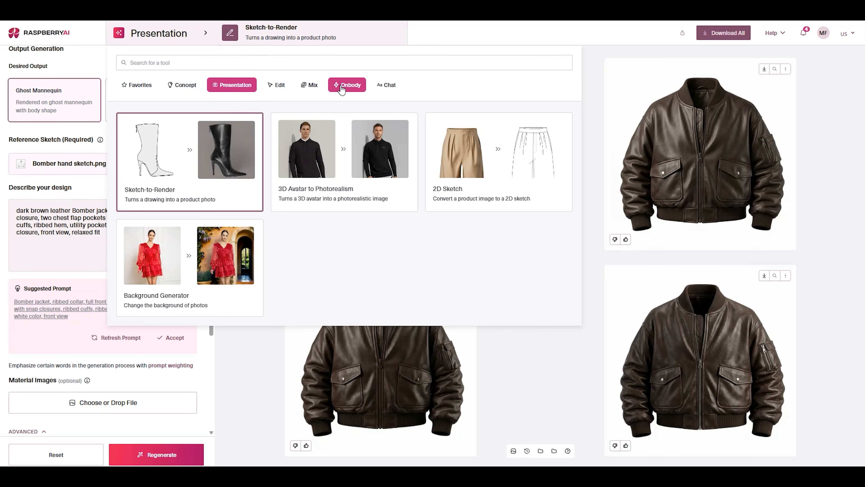
pyautogui.click(381, 146)
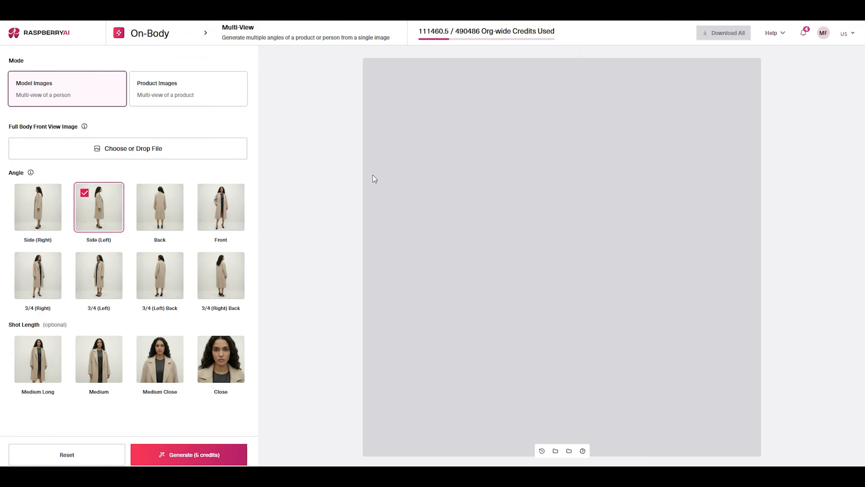
# Load Bomber Jacket Front View.png from the Demo Files library folder as the front view image and generate its Back angle
pyautogui.click(554, 451)
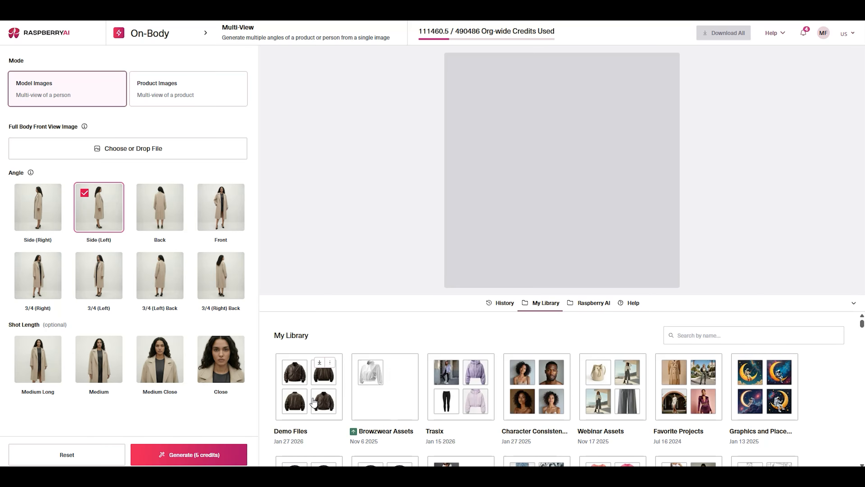
pyautogui.click(313, 402)
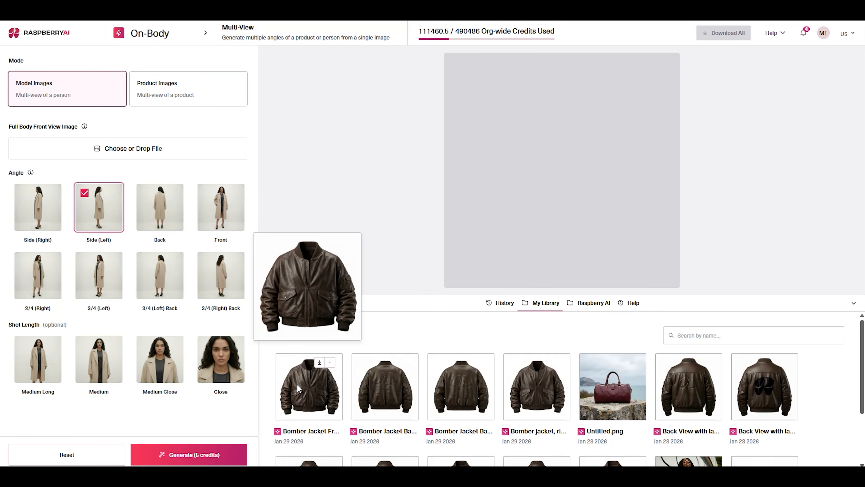
pyautogui.moveTo(306, 385); pyautogui.dragTo(134, 133)
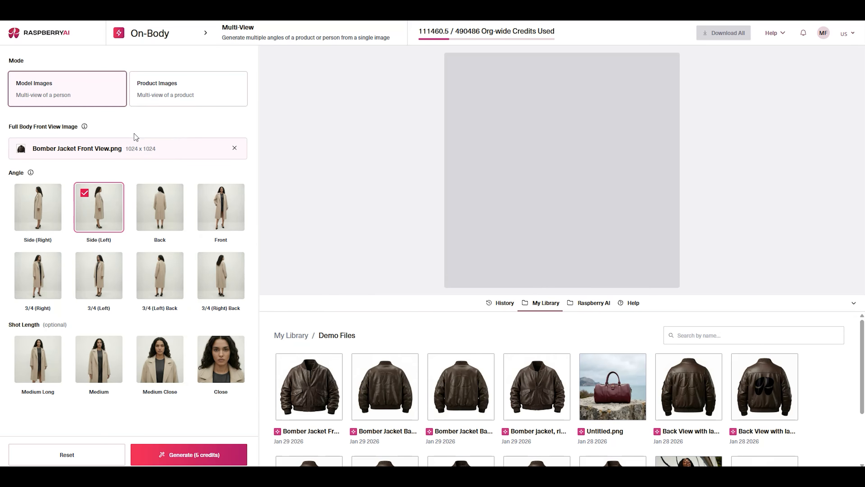
pyautogui.click(150, 193)
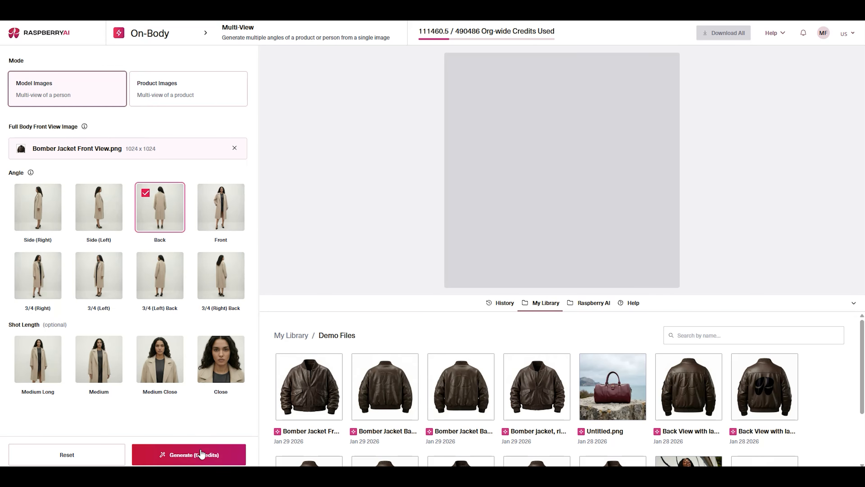
pyautogui.click(191, 455)
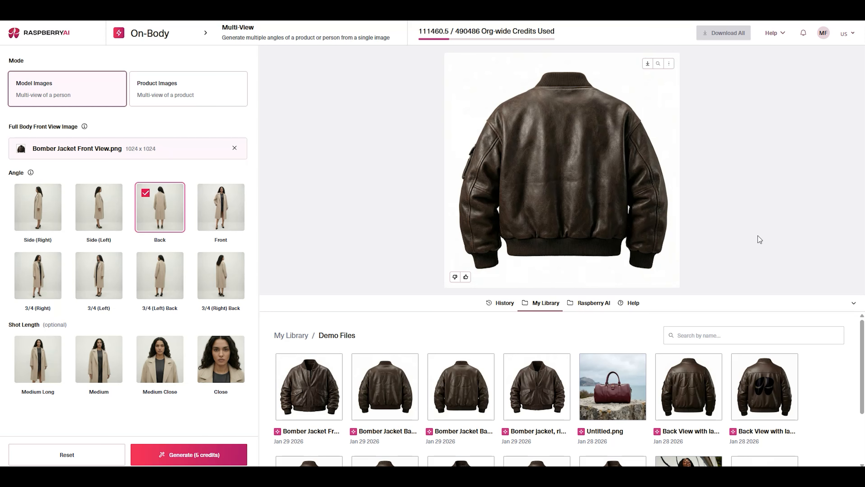
# Open the generated back view in the image editor and place the black R logo graphic, resized, across the jacket's upper back
pyautogui.click(669, 63)
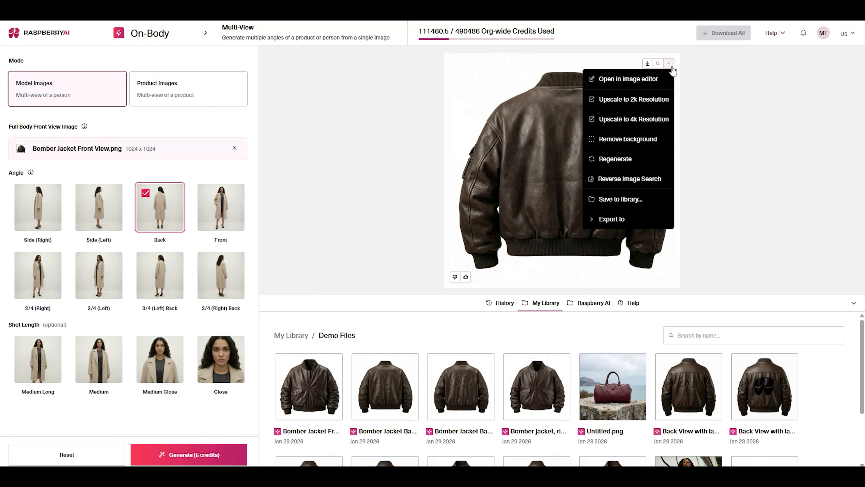
pyautogui.click(654, 83)
pyautogui.click(852, 140)
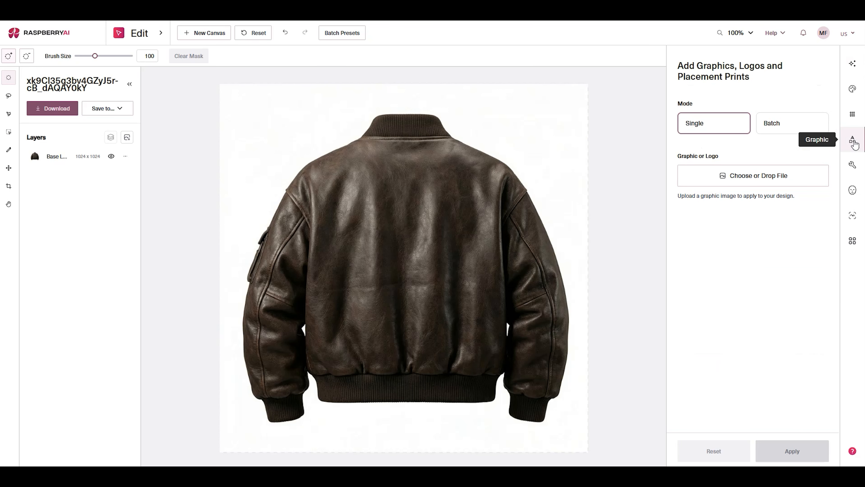
pyautogui.moveTo(864, 191); pyautogui.dragTo(741, 182)
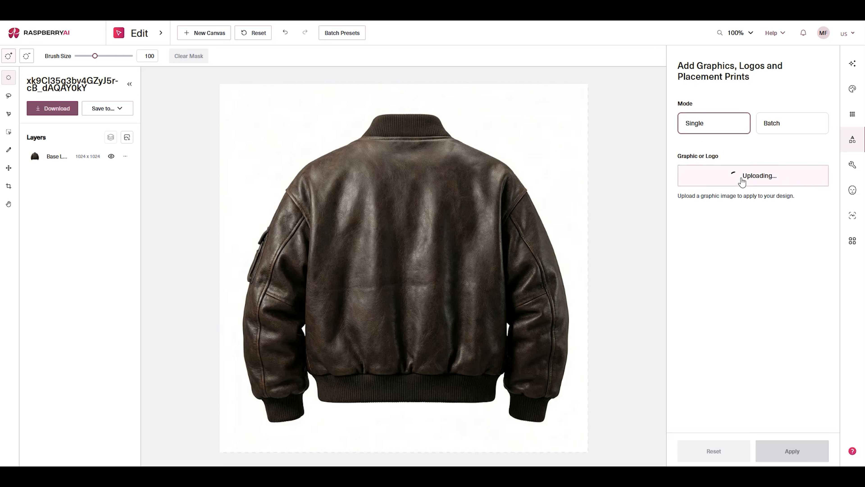
pyautogui.moveTo(511, 369); pyautogui.dragTo(435, 298)
pyautogui.moveTo(402, 222); pyautogui.dragTo(437, 228)
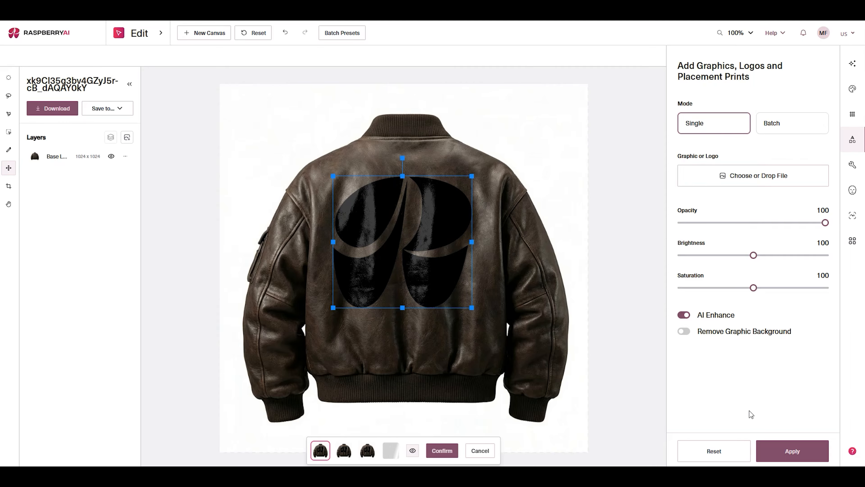
# Compare the generated logo variations, confirm one and merge all layers
pyautogui.click(391, 450)
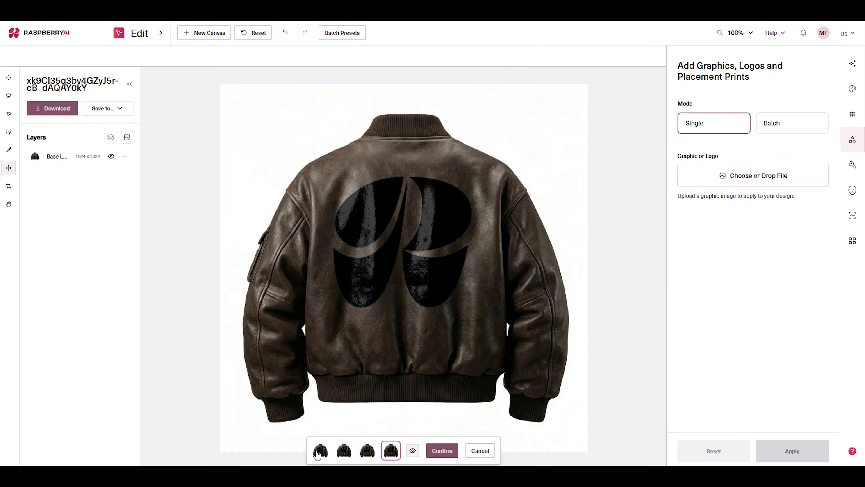
pyautogui.click(442, 451)
pyautogui.click(110, 137)
# Enter the AI edit prompt "Change logo to embossed leather"
pyautogui.click(852, 64)
pyautogui.click(766, 178)
pyautogui.write('Change logo to embossed leather')
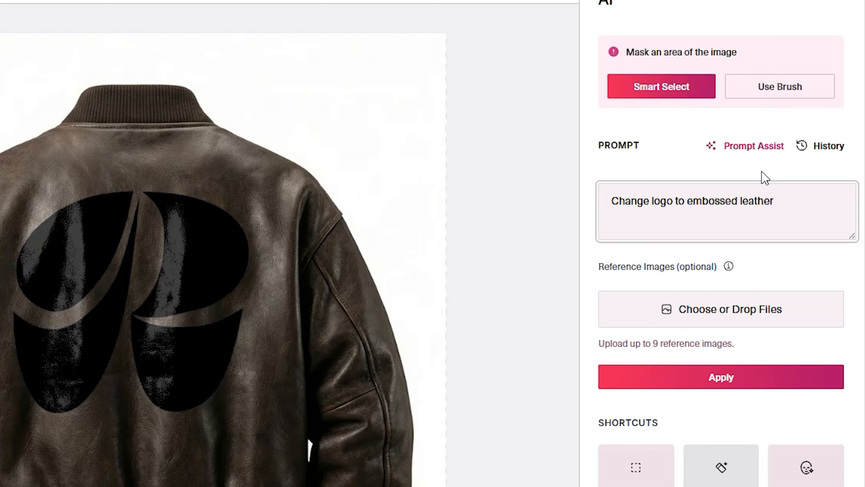
# Improve the prompt with Prompt Assist and use the suggestion that replaces the large black graphic with a raised, embossed leather version
pyautogui.click(763, 148)
pyautogui.click(673, 464)
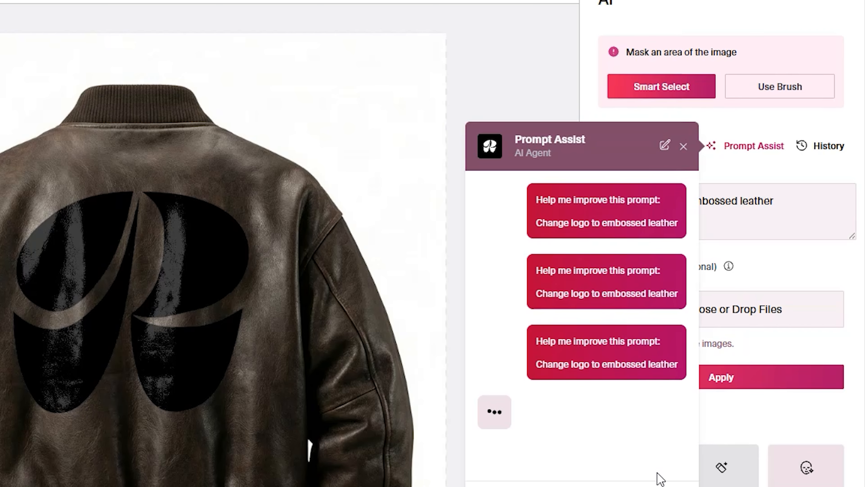
pyautogui.scroll(-5, 640, 392)
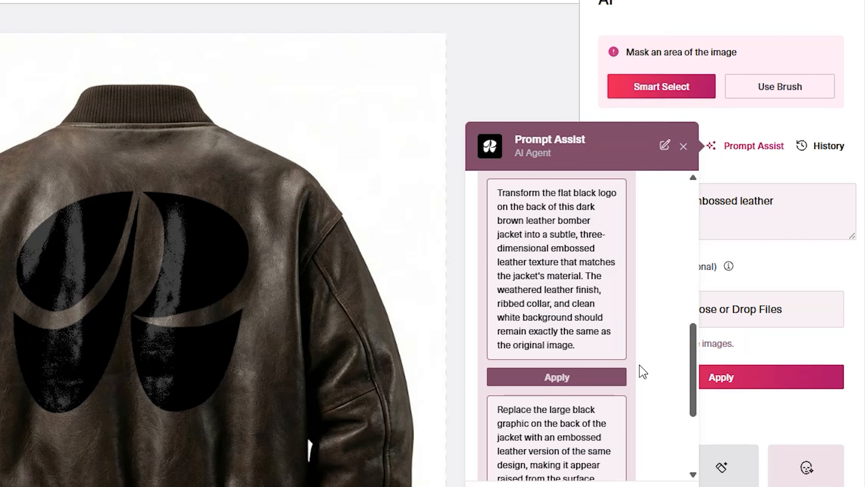
pyautogui.scroll(-5, 639, 372)
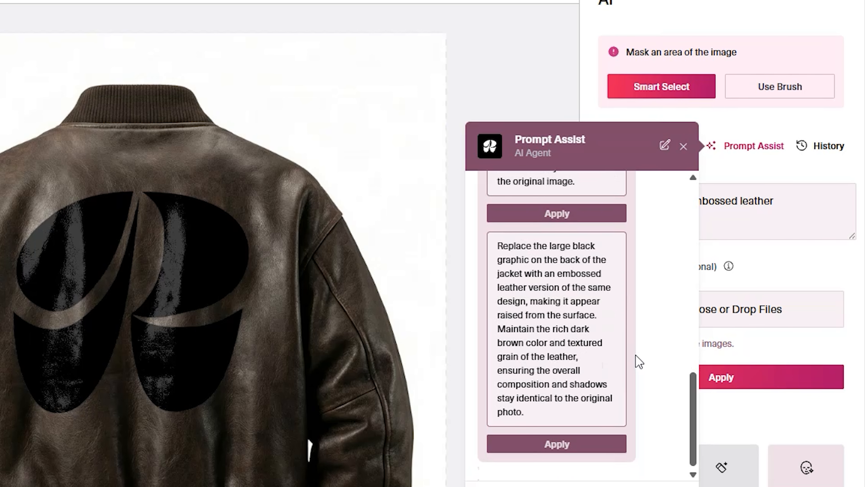
pyautogui.click(619, 445)
# Run the embossed leather prompt on the jacket and confirm a variation with a clearly raised logo
pyautogui.moveTo(852, 235); pyautogui.dragTo(844, 386)
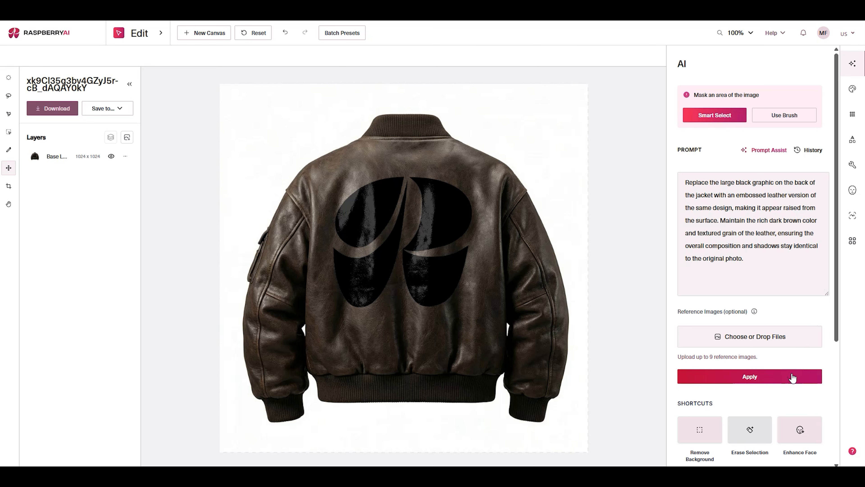
pyautogui.click(794, 486)
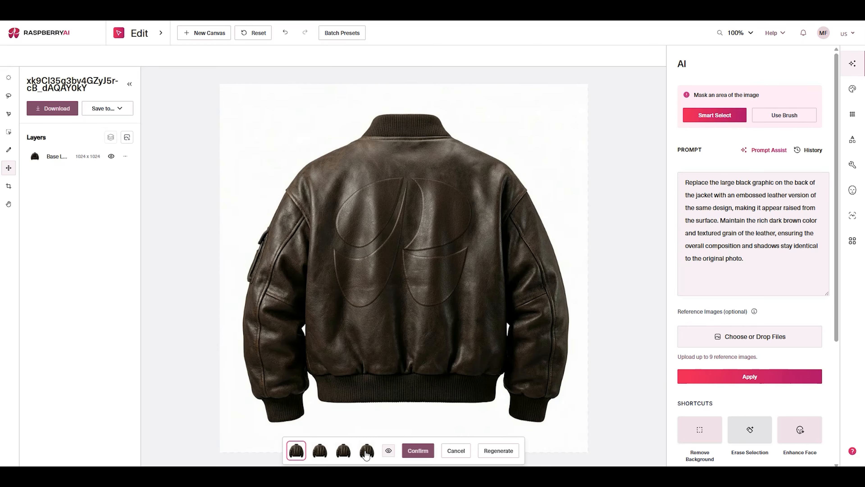
pyautogui.click(420, 451)
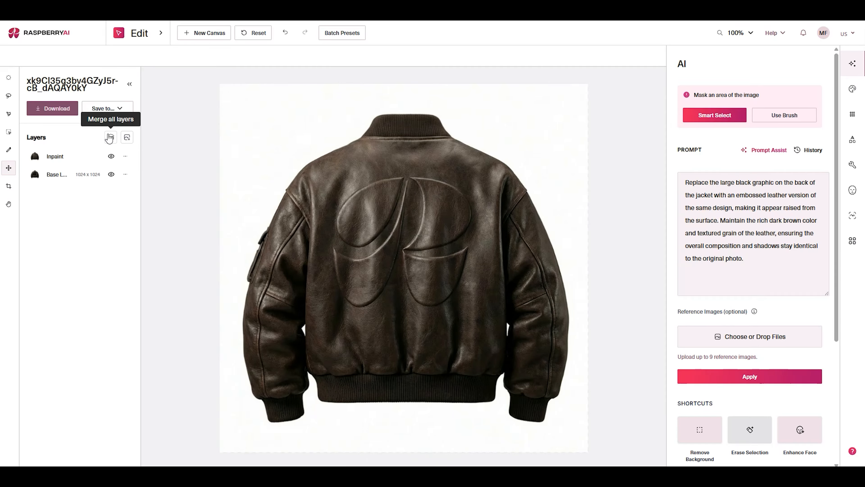
# Merge all layers and rename the file as "Bomber Jacket Back View"
pyautogui.hotkey('ctrl', 'a')
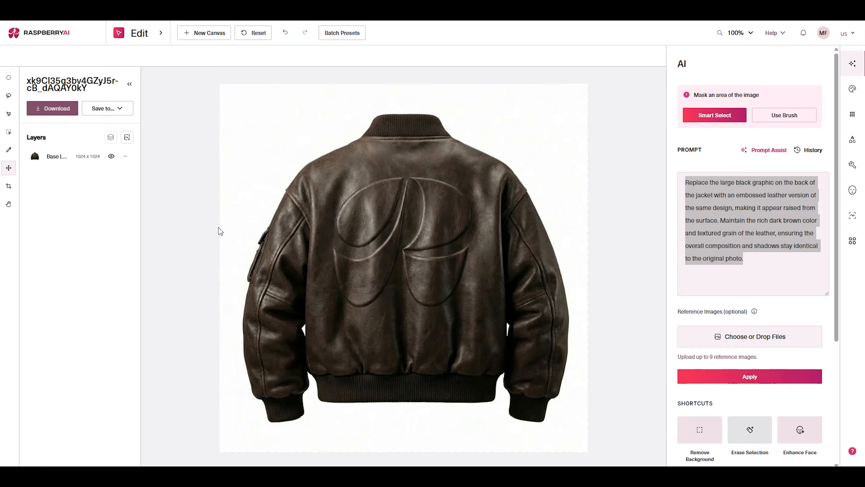
pyautogui.click(85, 80)
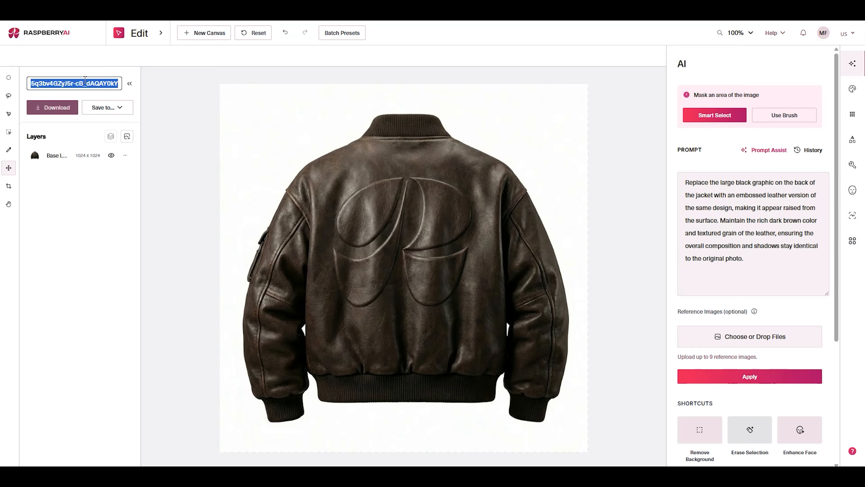
pyautogui.write('Bomber Jacket Back View')
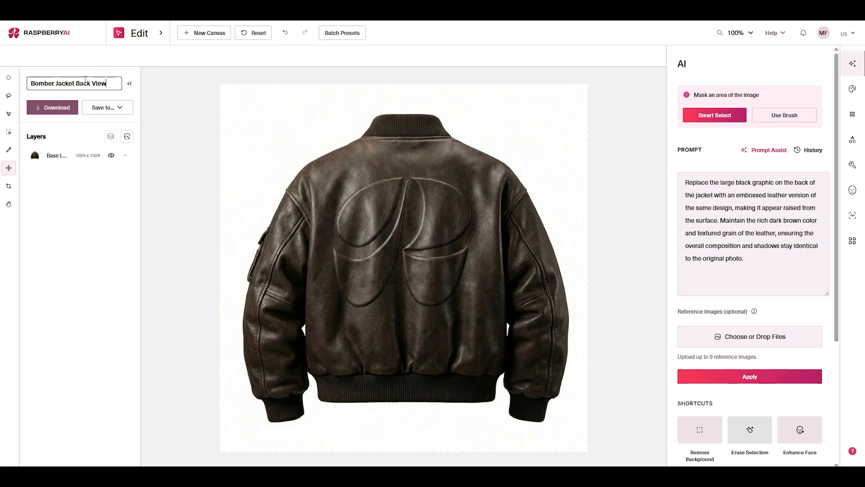
pyautogui.press('Return')
# Save the back view as a PNG image to the Demo Files folder in My Library
pyautogui.click(115, 108)
pyautogui.click(119, 125)
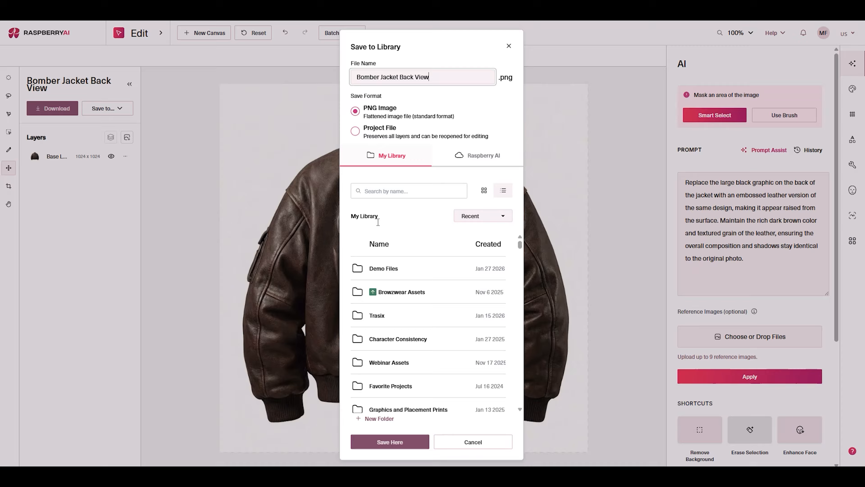
pyautogui.click(427, 274)
pyautogui.click(402, 443)
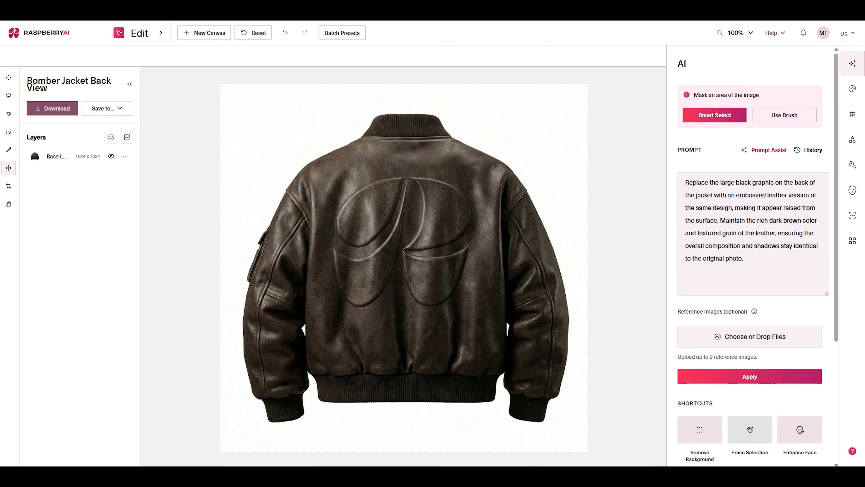
# Switch from the Edit tool to the On-Body Animate tool
pyautogui.click(159, 34)
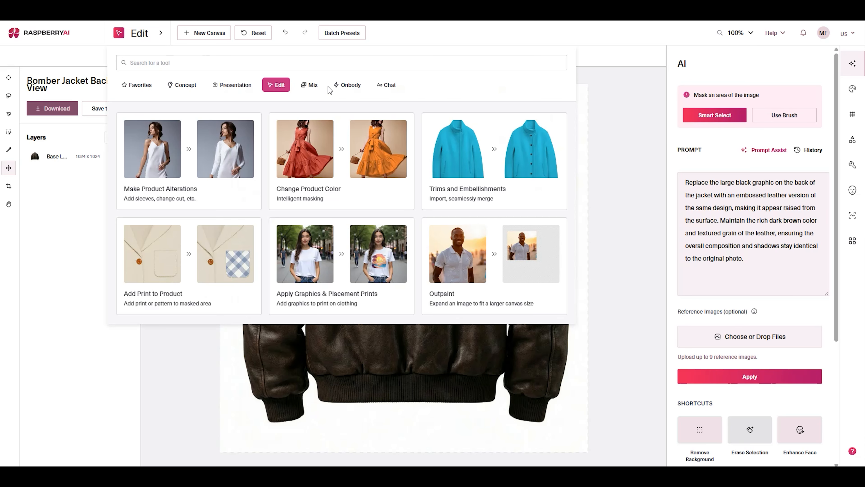
pyautogui.click(347, 85)
pyautogui.click(231, 251)
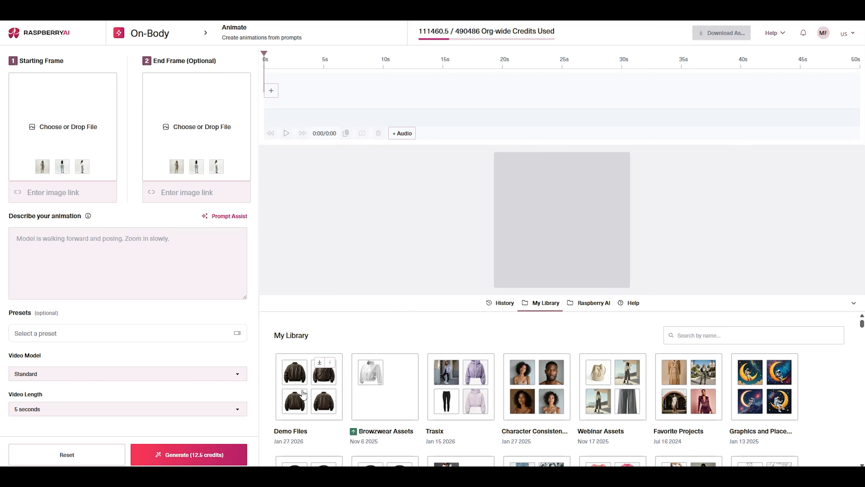
# Set the bomber jacket front view from Demo Files as the starting frame and the embossed back view as the end frame
pyautogui.click(294, 397)
pyautogui.moveTo(395, 382)
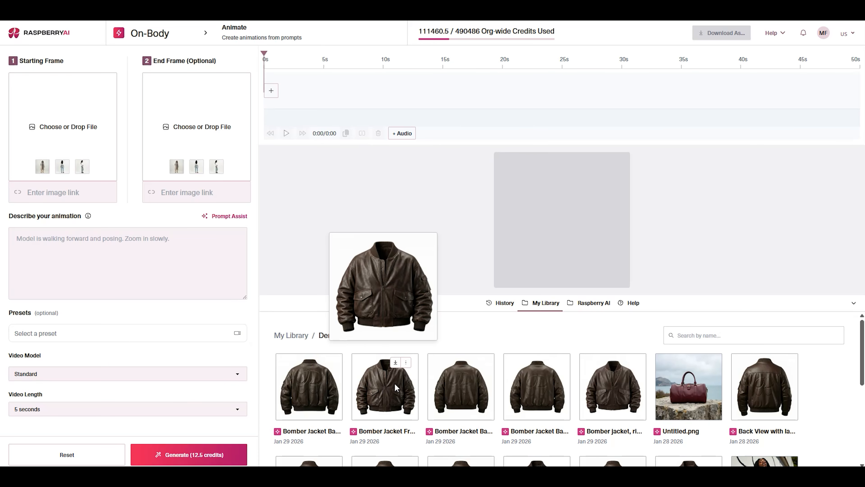
pyautogui.moveTo(390, 385); pyautogui.dragTo(64, 140)
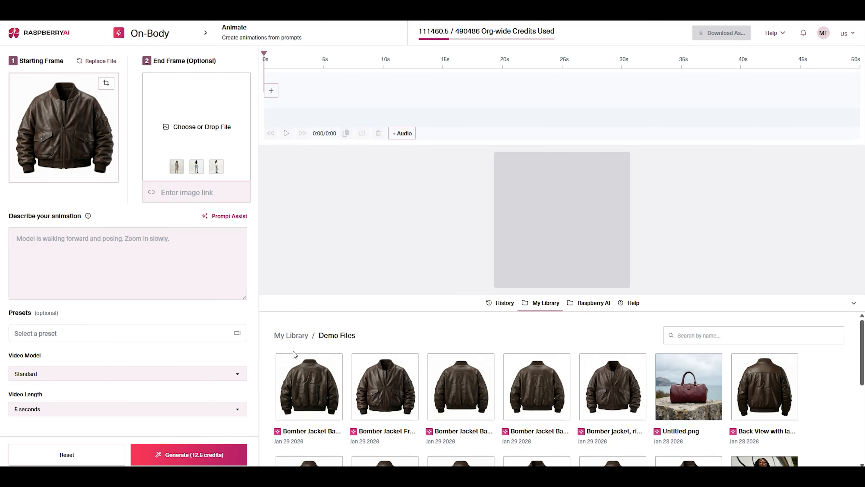
pyautogui.moveTo(293, 358)
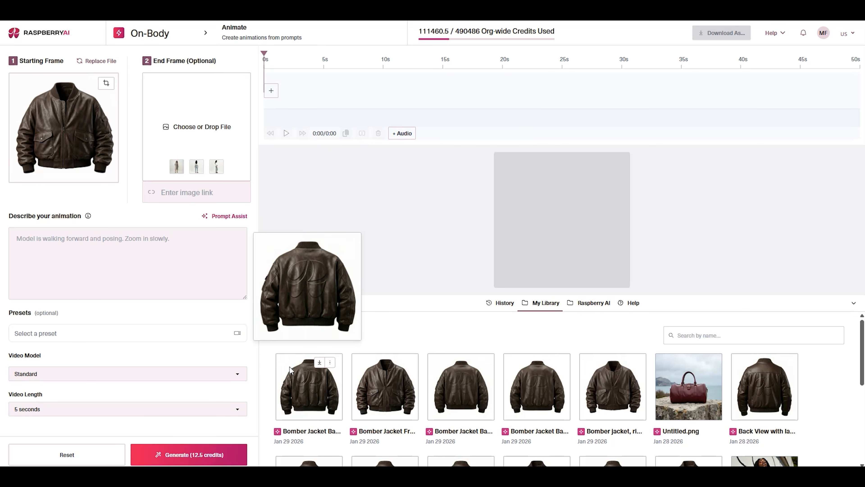
pyautogui.moveTo(315, 389); pyautogui.dragTo(193, 138)
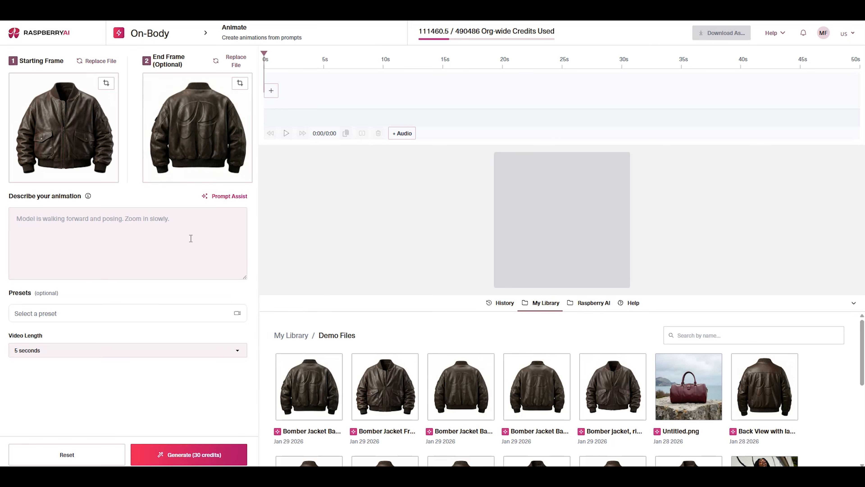
# Describe the animation as "Rotate jacket 180 degrees and pause at end frame to showcase back graphic"
pyautogui.click(173, 249)
pyautogui.write('Rotate jacke')
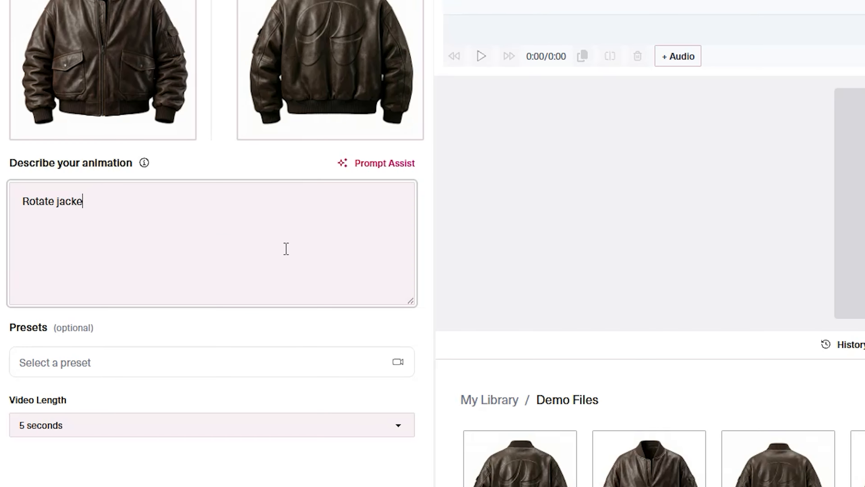
pyautogui.write('t 180 degrees and p')
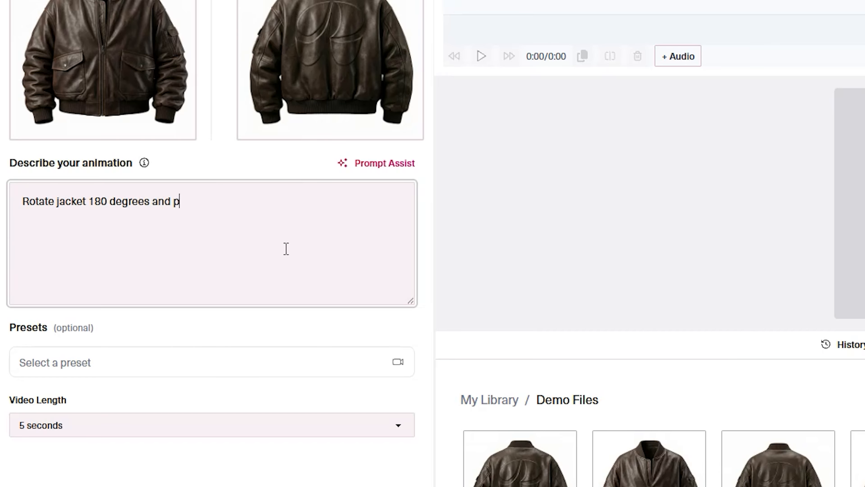
pyautogui.write('ause at end frame to s')
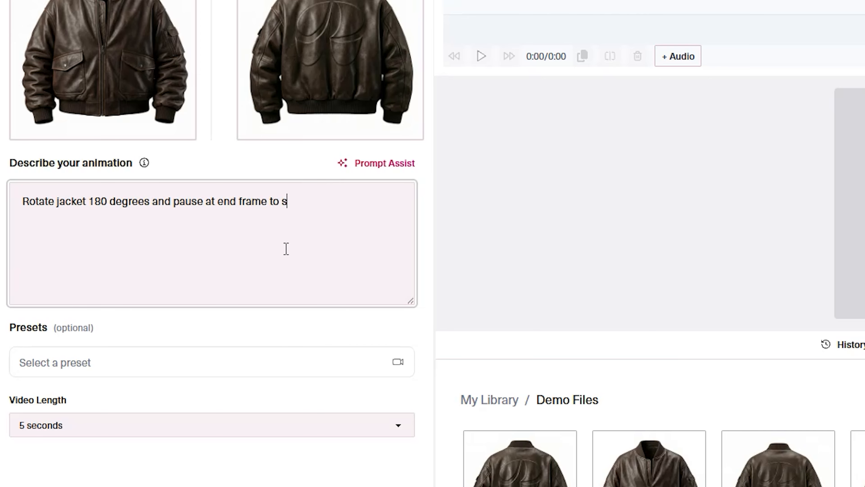
pyautogui.write('howcase back graphic')
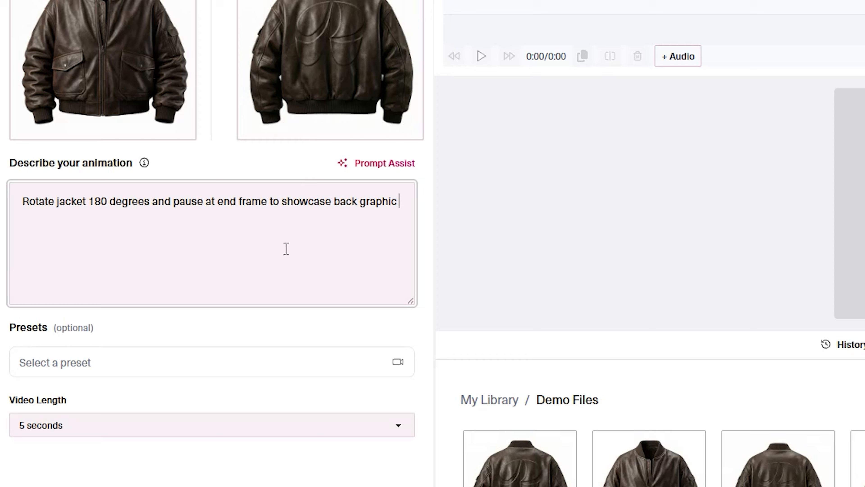
# Improve the animation prompt with Prompt Assist and use its suggestion for a cinematic 180-degree turn from front to back view
pyautogui.click(389, 164)
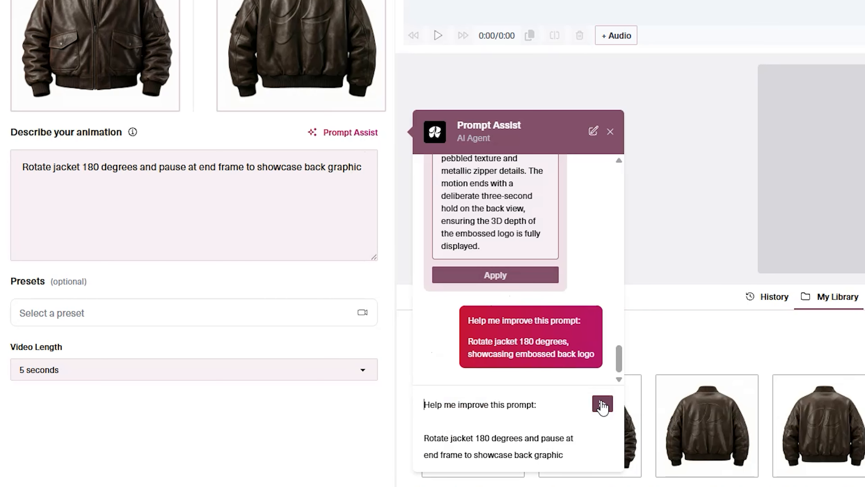
pyautogui.click(603, 405)
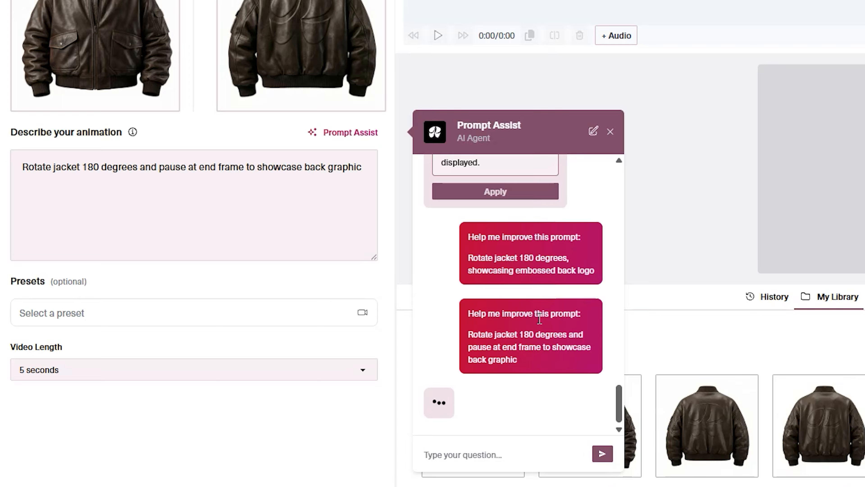
pyautogui.click(529, 404)
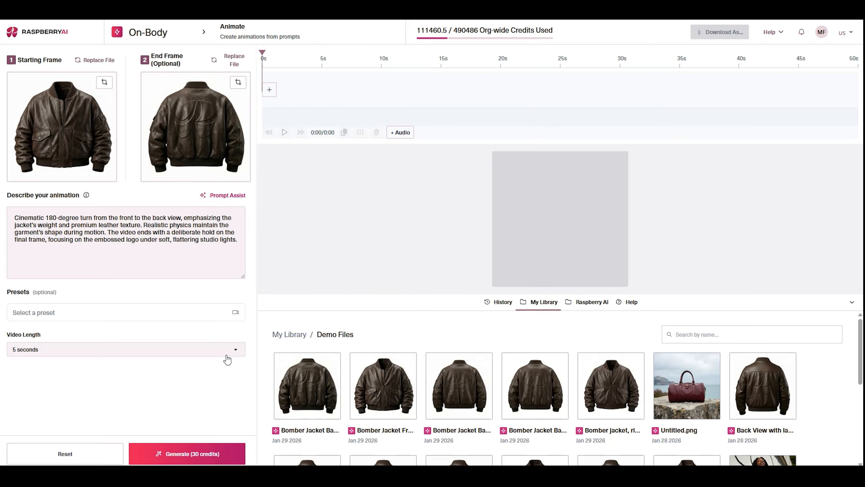
# Generate the 5-second jacket rotation video and play it back in an enlarged preview
pyautogui.click(218, 453)
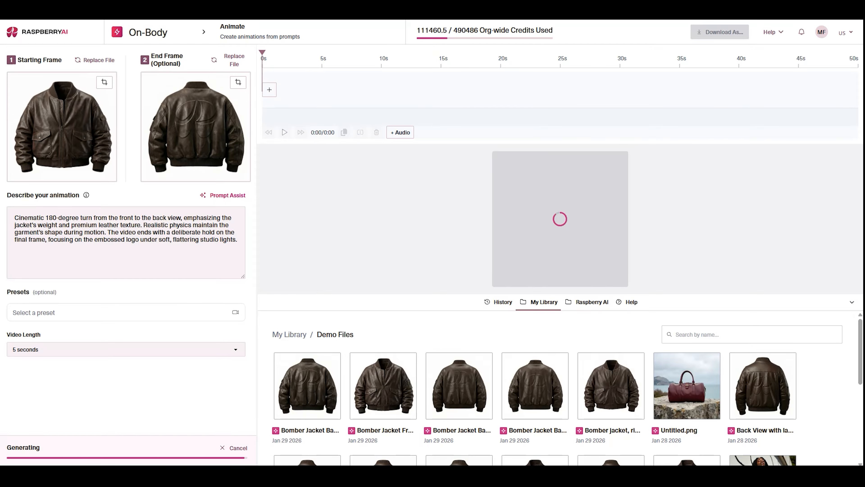
pyautogui.click(852, 303)
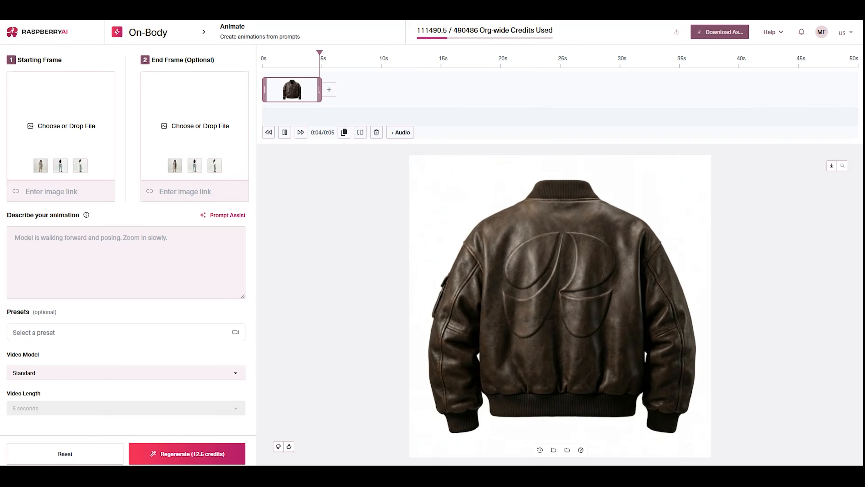
pyautogui.click(285, 134)
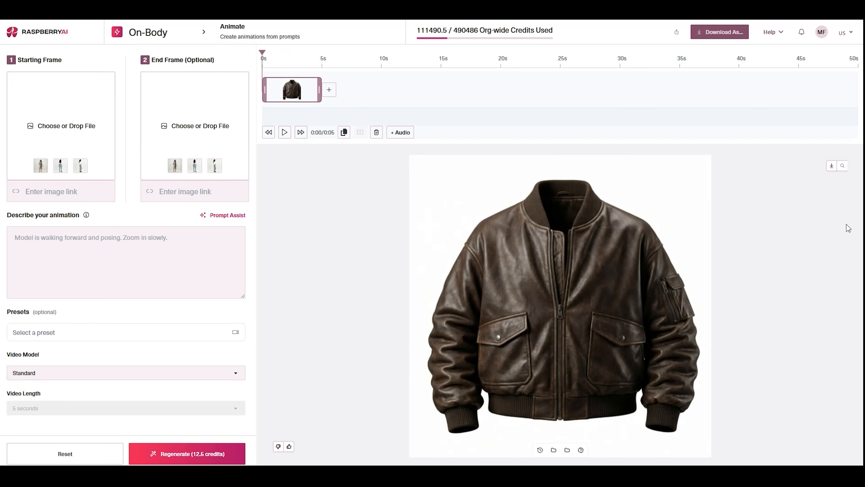
# Add a 5-second static image clip after the animation, using the embossed back view from Demo Files
pyautogui.click(334, 94)
pyautogui.click(353, 125)
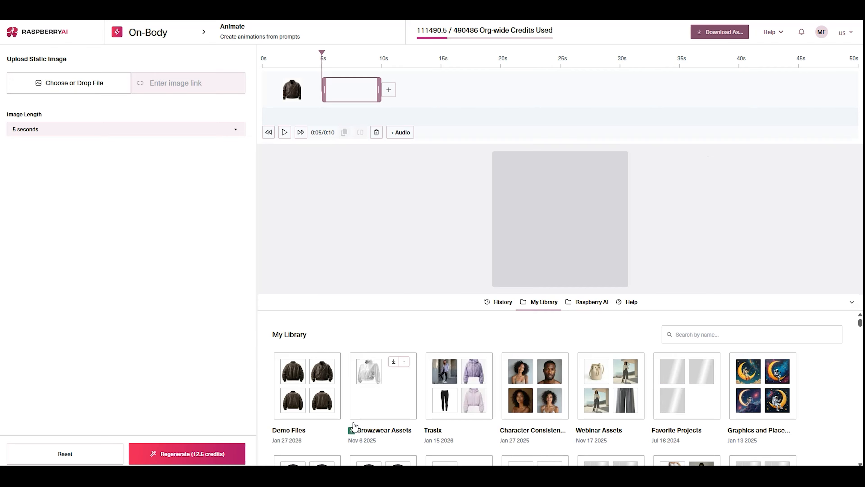
pyautogui.click(319, 396)
pyautogui.moveTo(319, 395)
pyautogui.moveTo(308, 396); pyautogui.dragTo(79, 85)
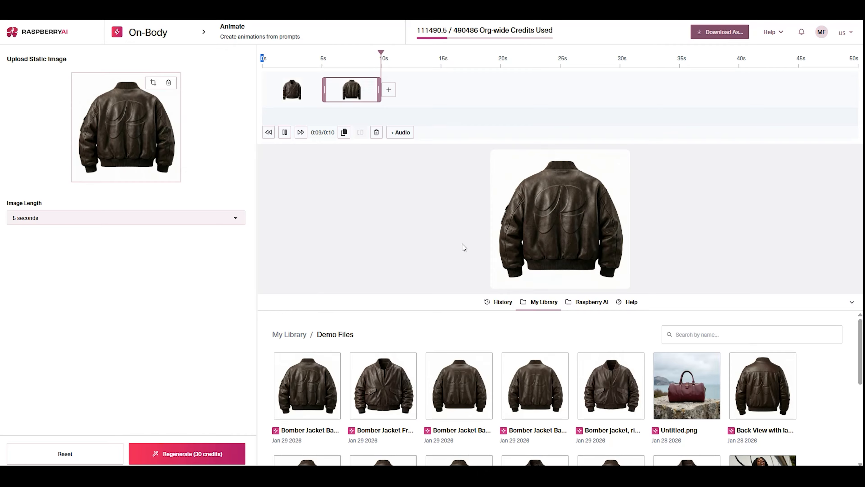
# Add an audio track to the timeline, choosing the file from the Z_Other folder inside 2025_2026_Winter Videos
pyautogui.click(400, 132)
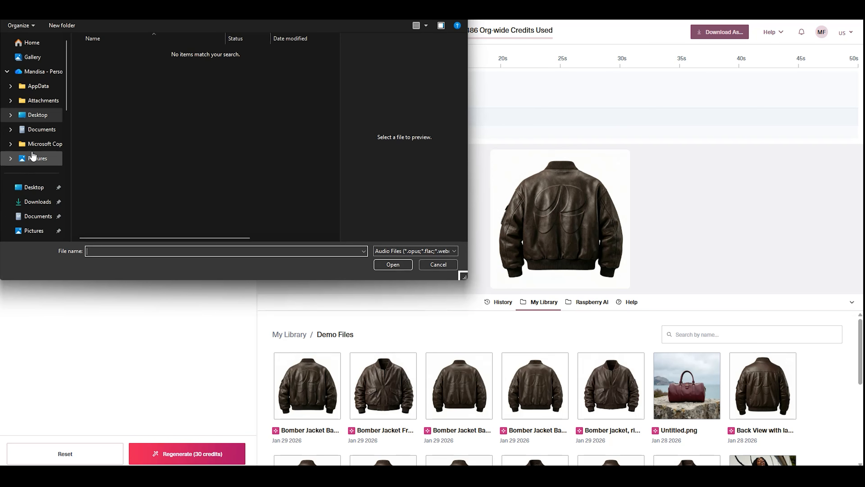
pyautogui.scroll(-5, 33, 154)
pyautogui.click(34, 198)
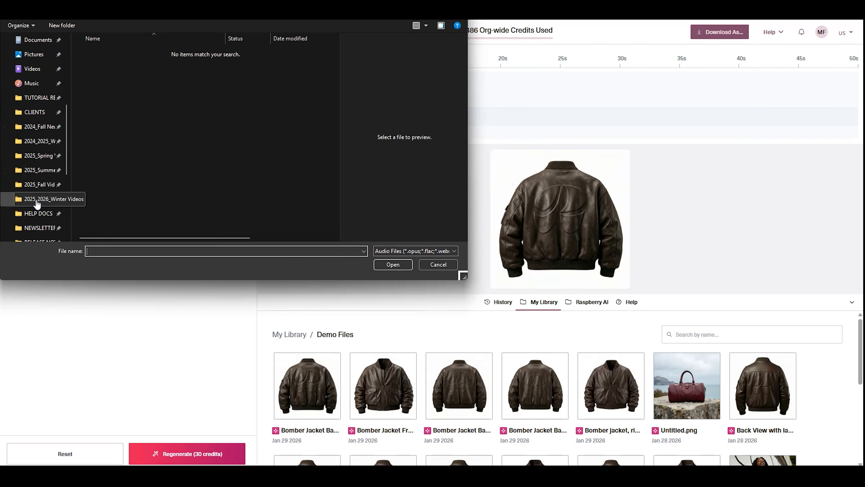
pyautogui.click(112, 85)
pyautogui.doubleClick(112, 84)
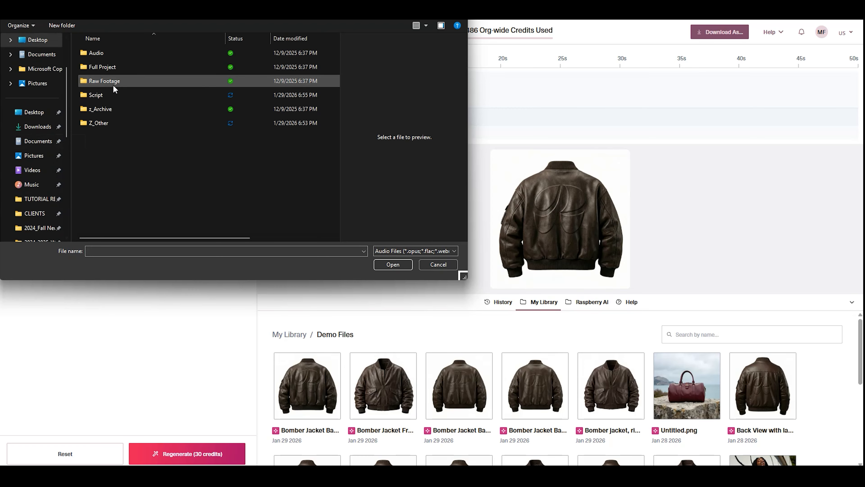
pyautogui.doubleClick(103, 122)
pyautogui.doubleClick(136, 52)
pyautogui.click(136, 53)
pyautogui.click(388, 264)
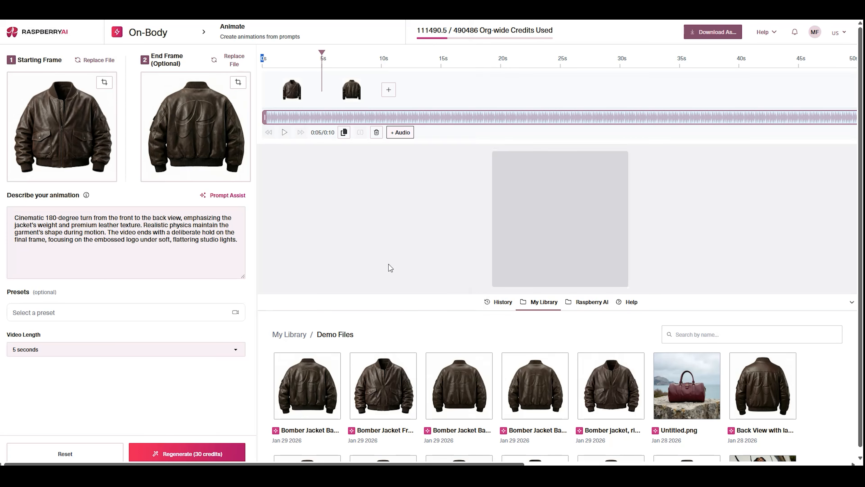
# Play back the full timeline with its audio and download it as one video
pyautogui.click(284, 133)
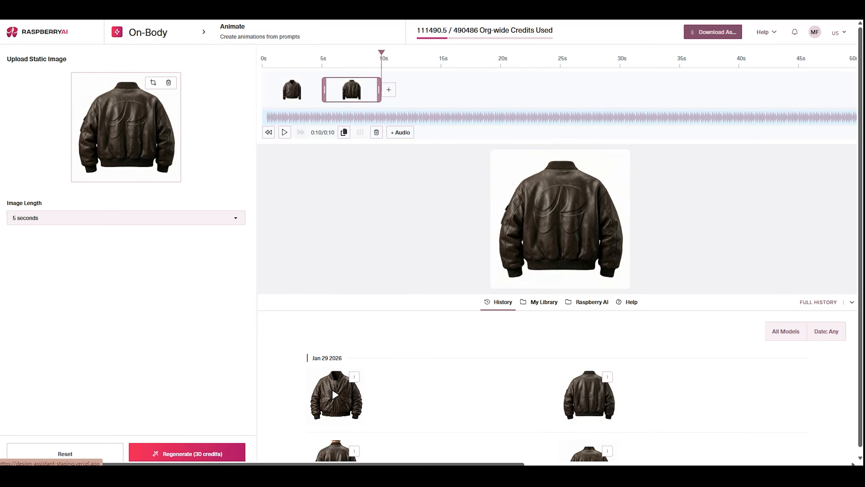
pyautogui.click(285, 133)
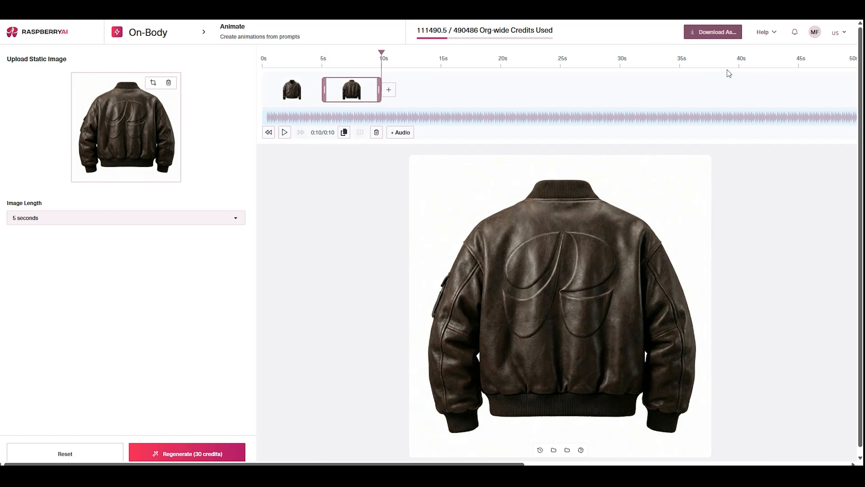
pyautogui.click(726, 38)
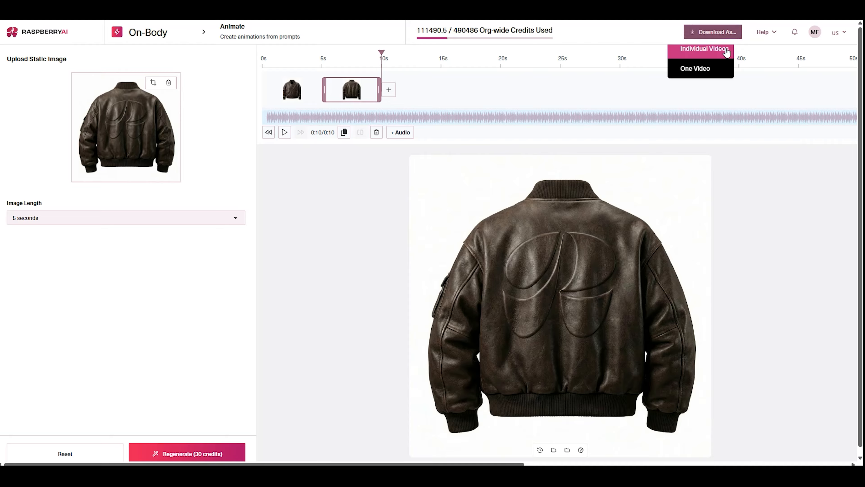
pyautogui.click(719, 70)
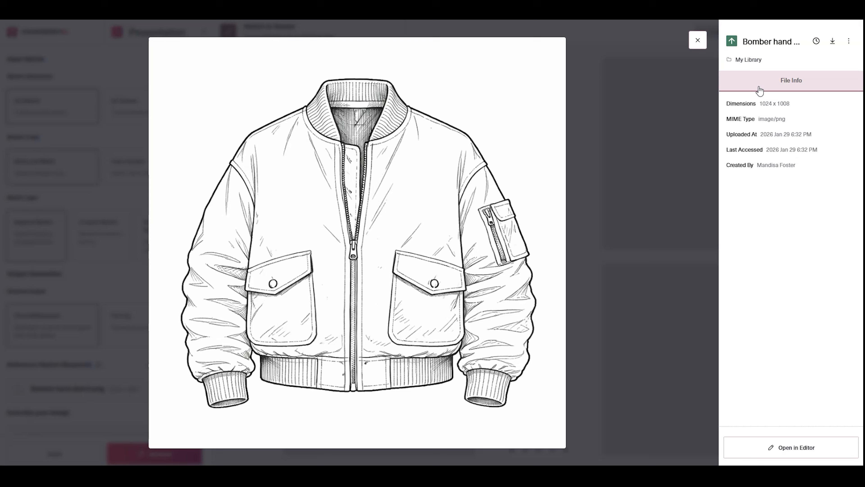